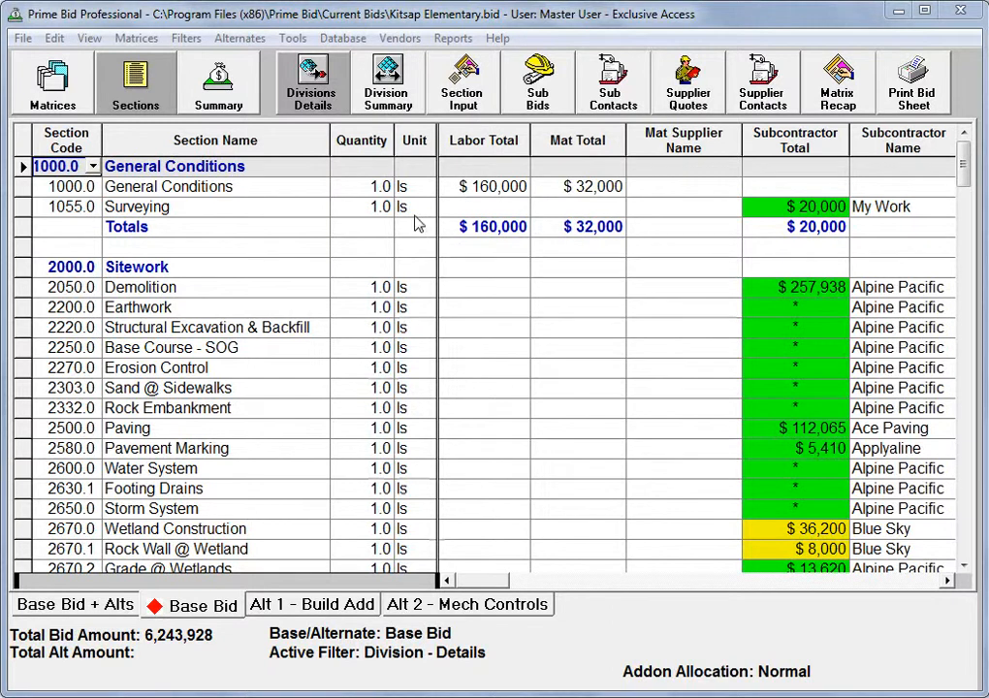
Open the Vendors menu of vendor database commands for the Kitsap Elementary bid
left_click(402, 39)
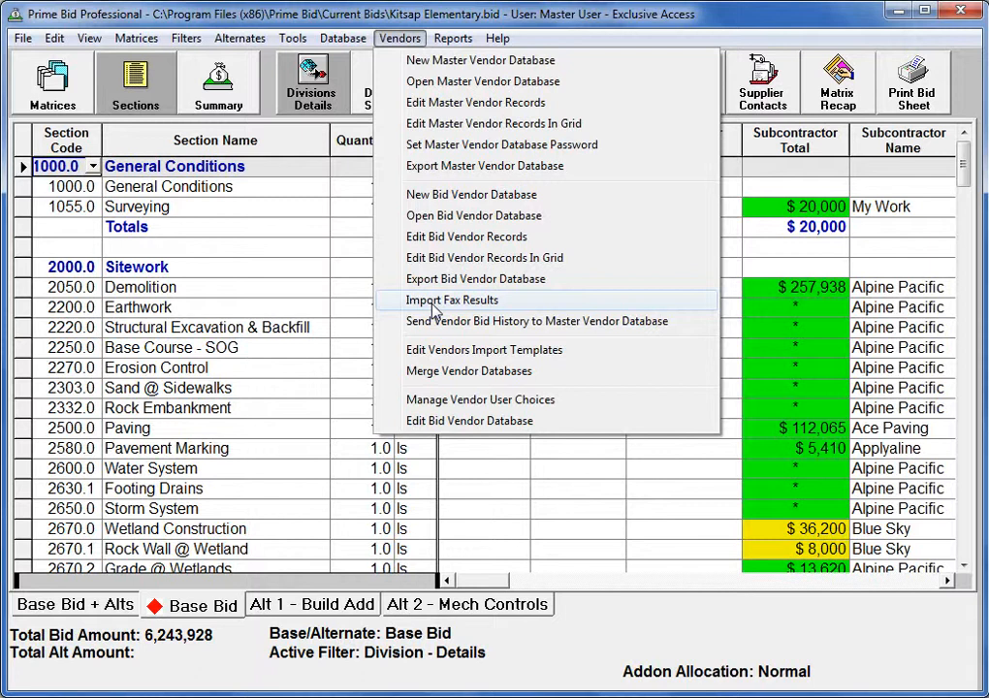
Dismiss the Vendors menu via the Totals row, back to the Division - Details grid
left_click(303, 233)
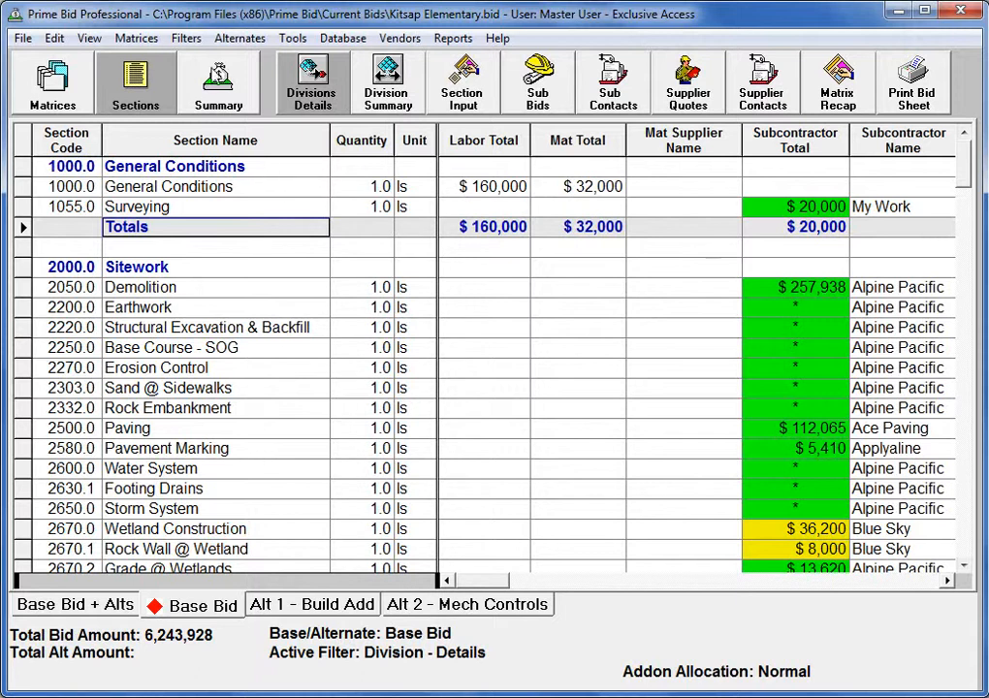
Apply the Filters > Bid Vendor Database > Vendor Bid Status by Main Section filter
left_click(187, 39)
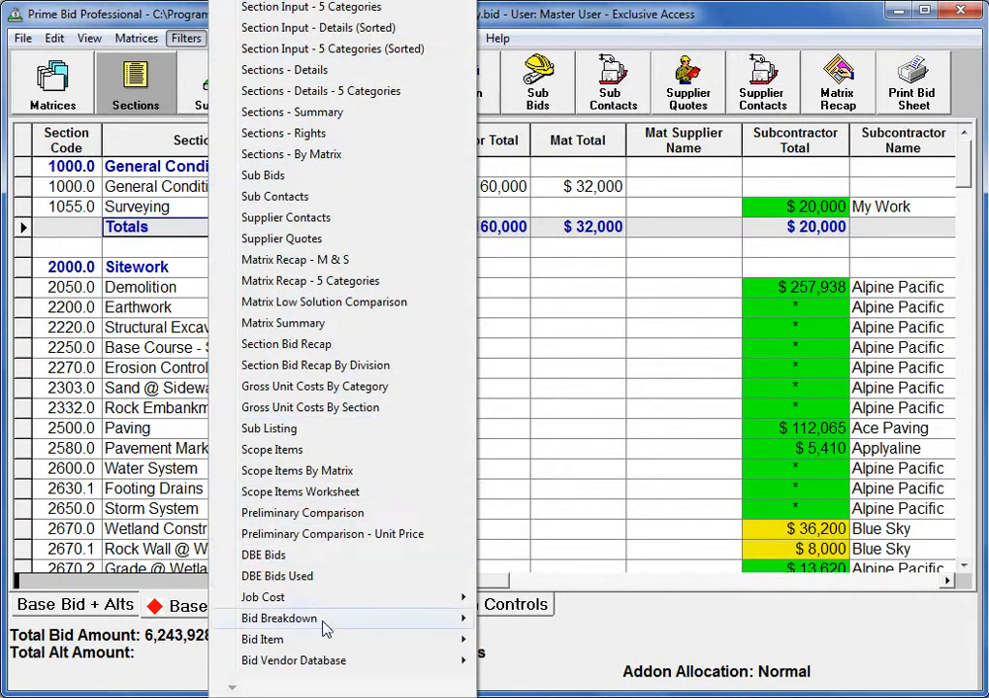
mouse_move(325, 667)
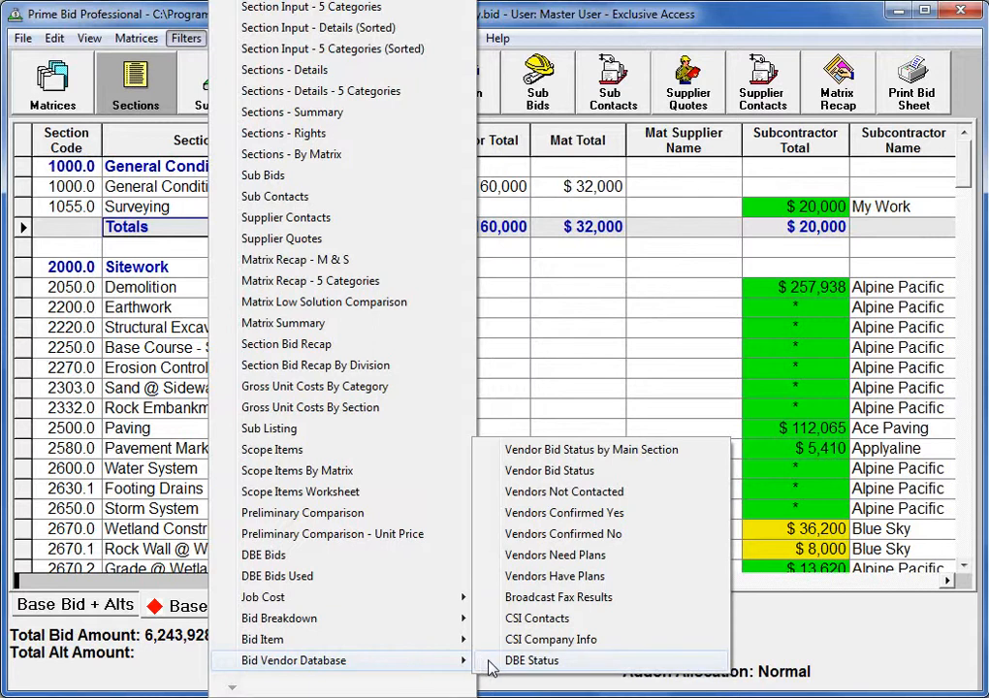
left_click(557, 451)
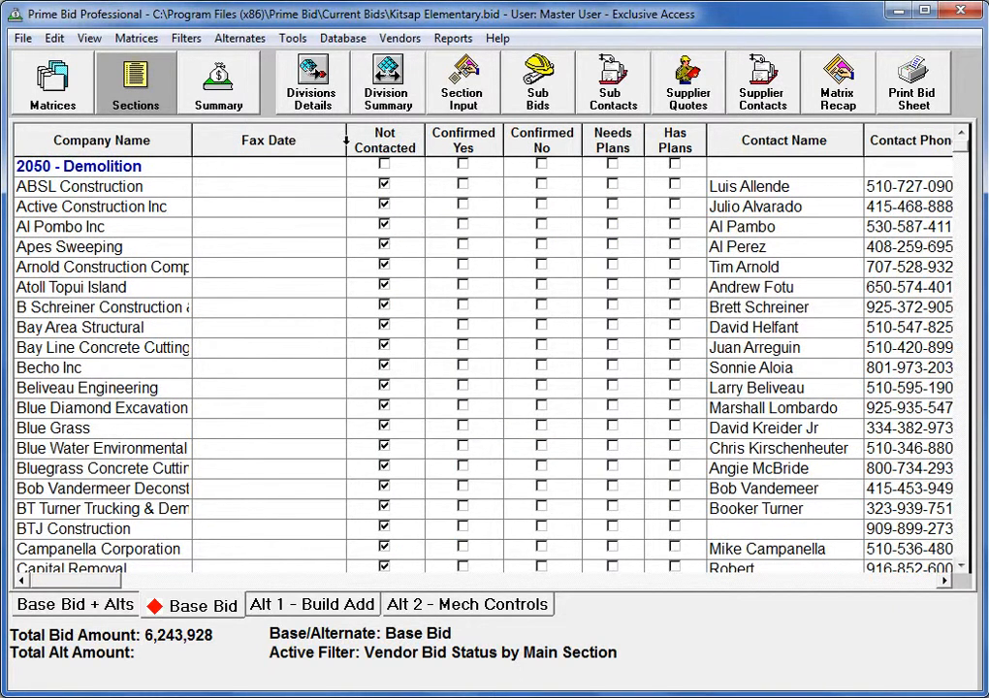
Narrow the Fax Date column and scroll sideways to check the vendor status columns
left_click_drag(343, 140, 309, 141)
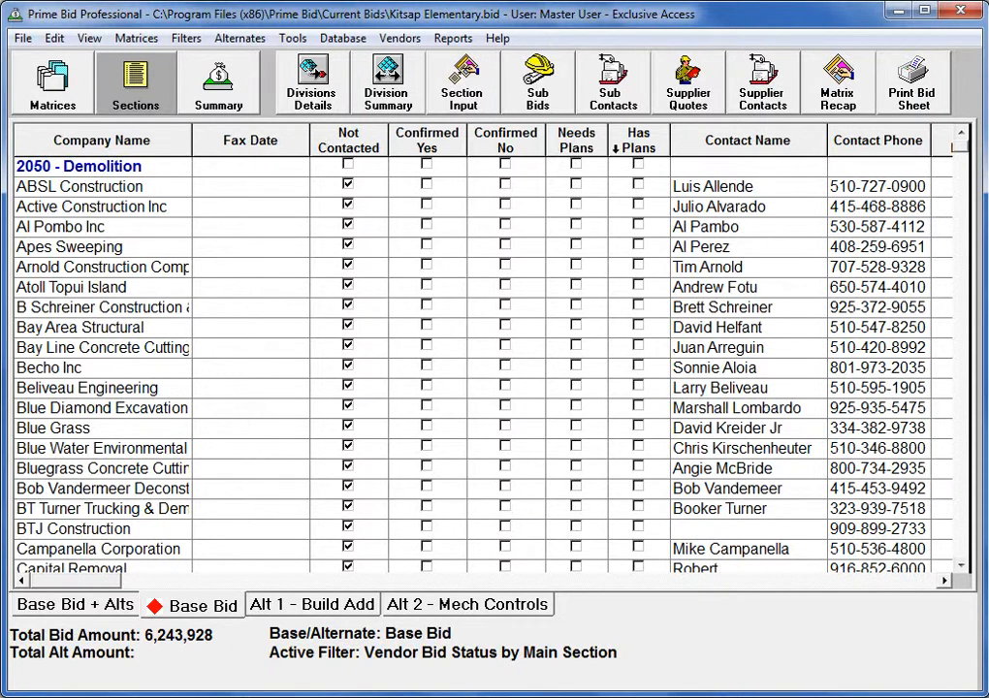
left_click(944, 581)
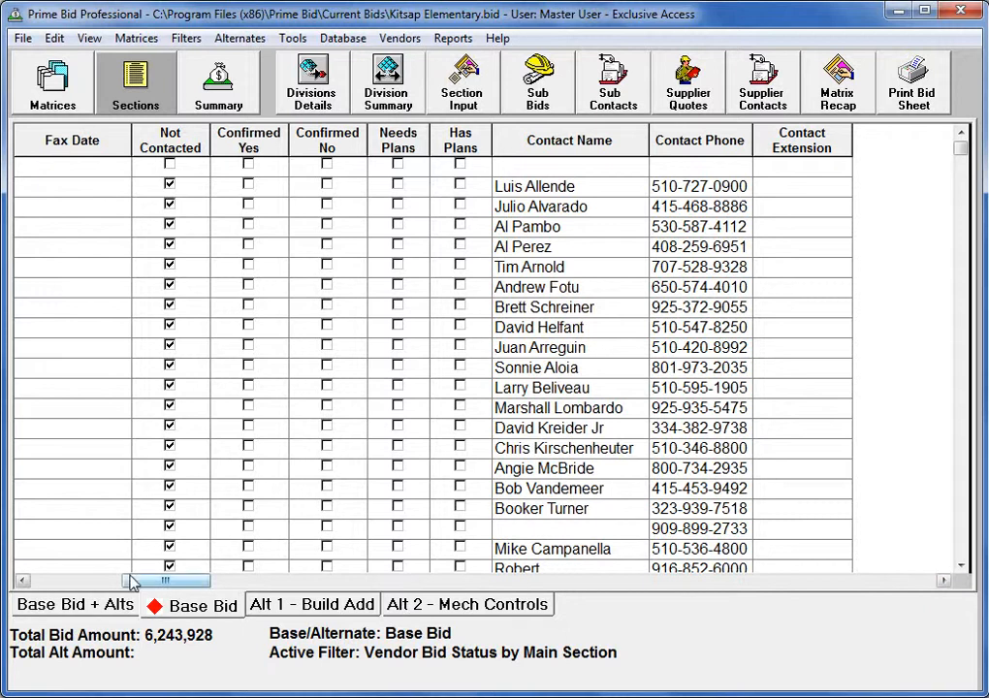
left_click(54, 584)
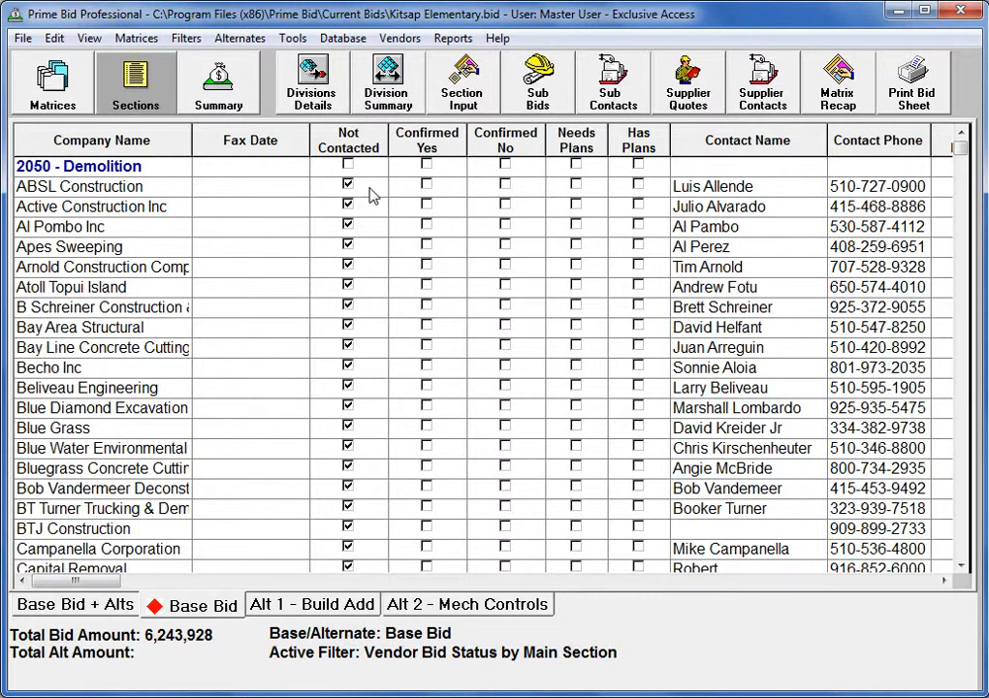
left_click(427, 186)
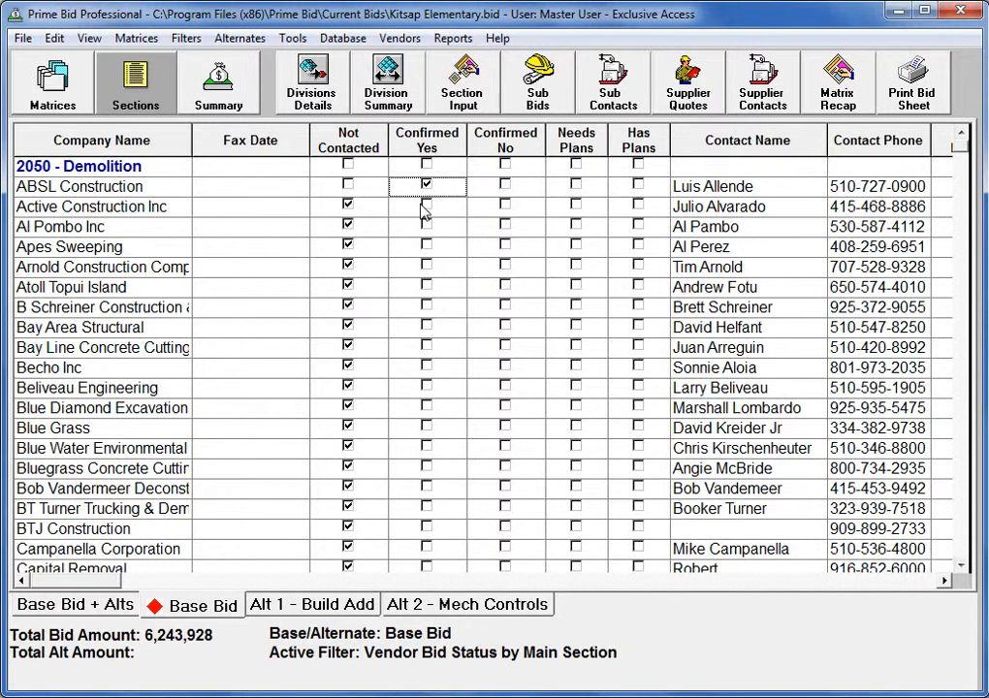
left_click(502, 211)
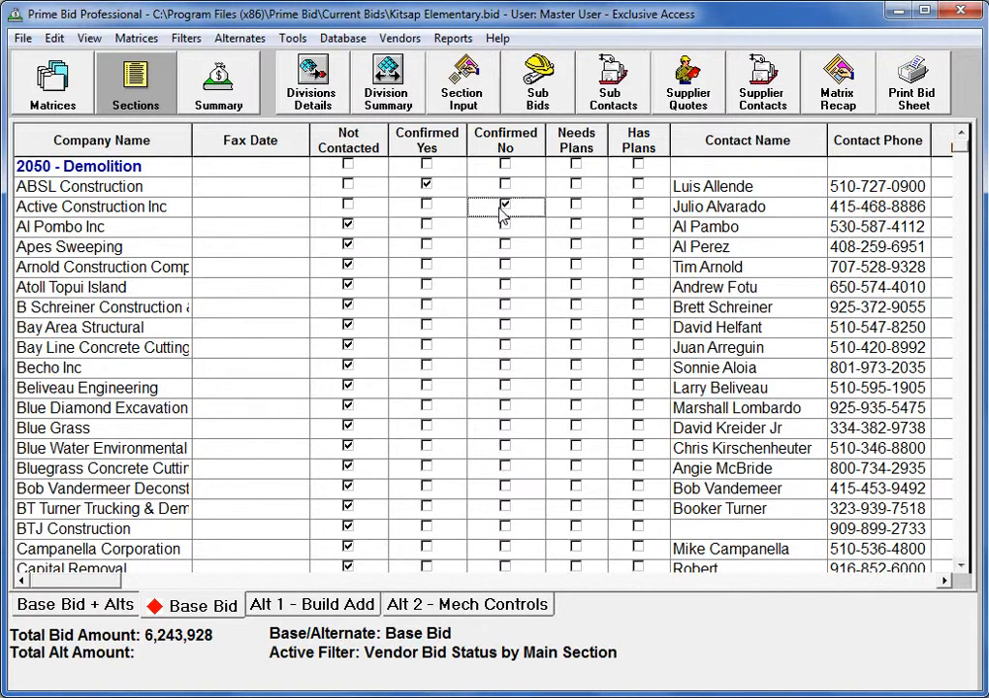
left_click(426, 226)
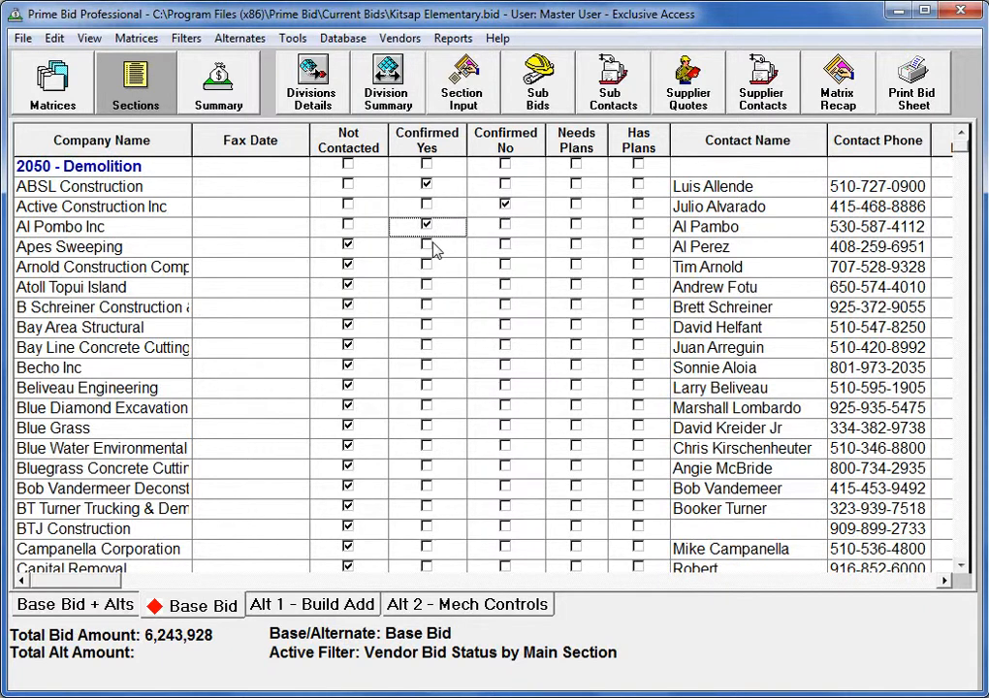
left_click(505, 266)
left_click(505, 286)
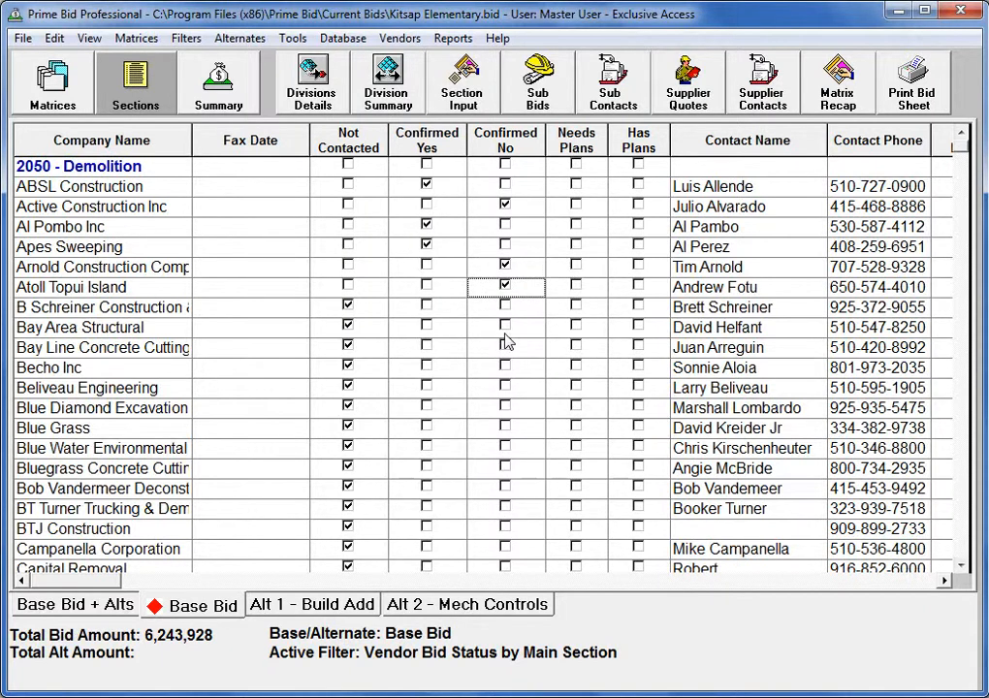
Confirm B Schreiner, Bay Area Structural, Bay Line Concrete Cutting Yes, Becho Inc No; select Beliveau Engineering
left_click(427, 307)
left_click(428, 327)
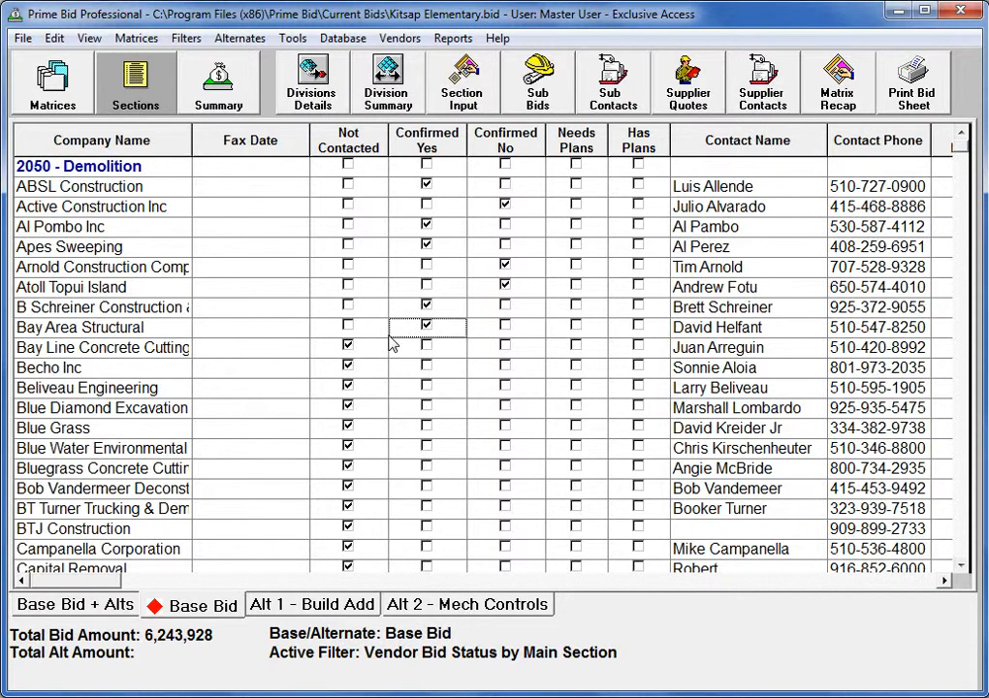
left_click(425, 346)
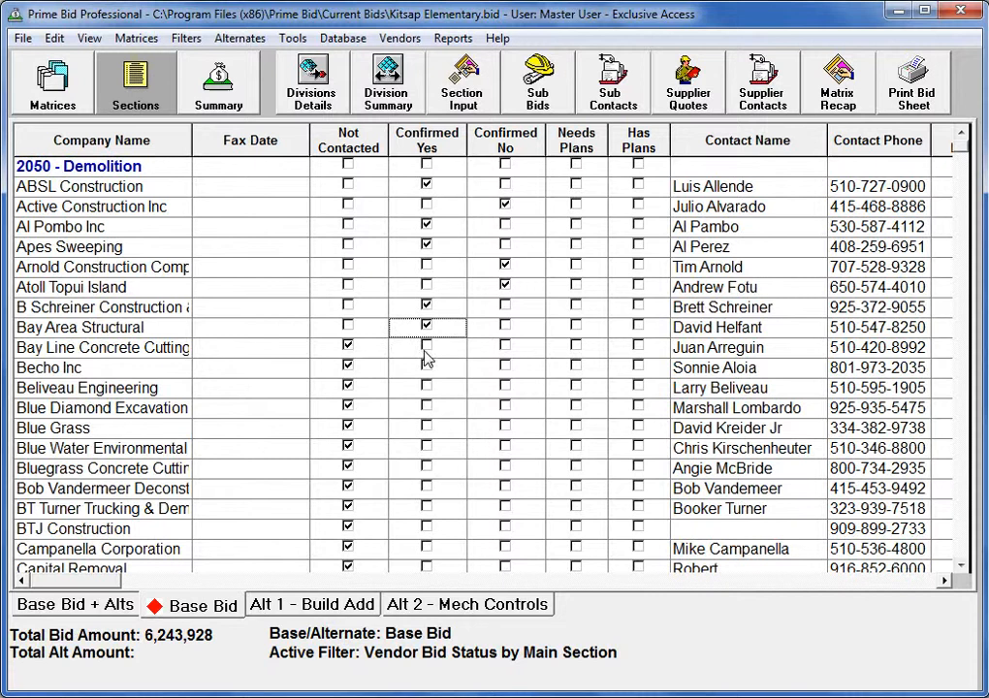
left_click(505, 367)
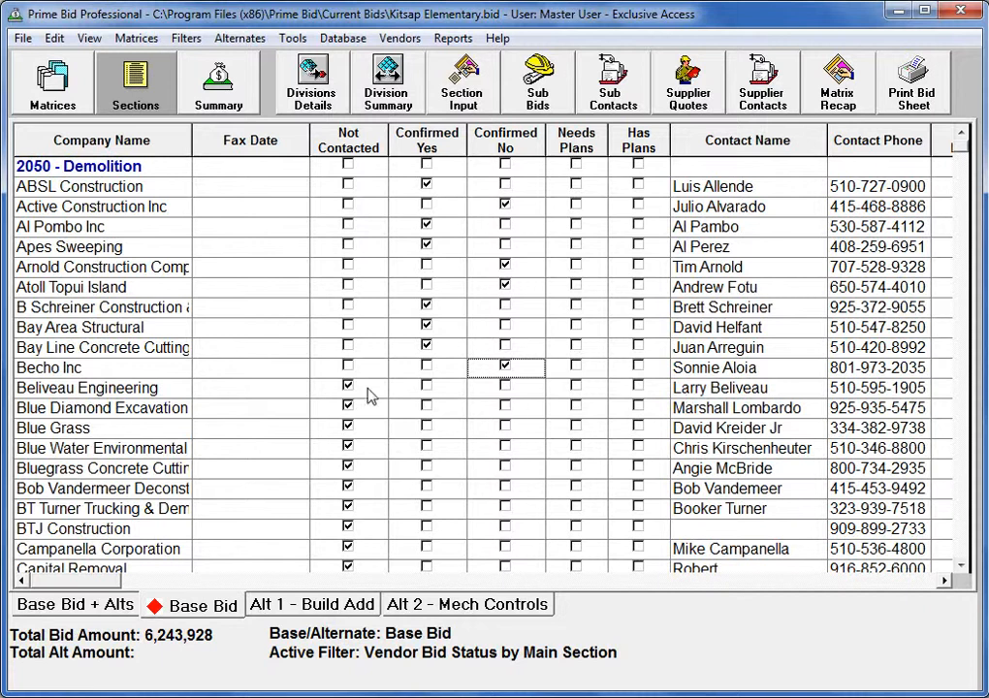
left_click(108, 388)
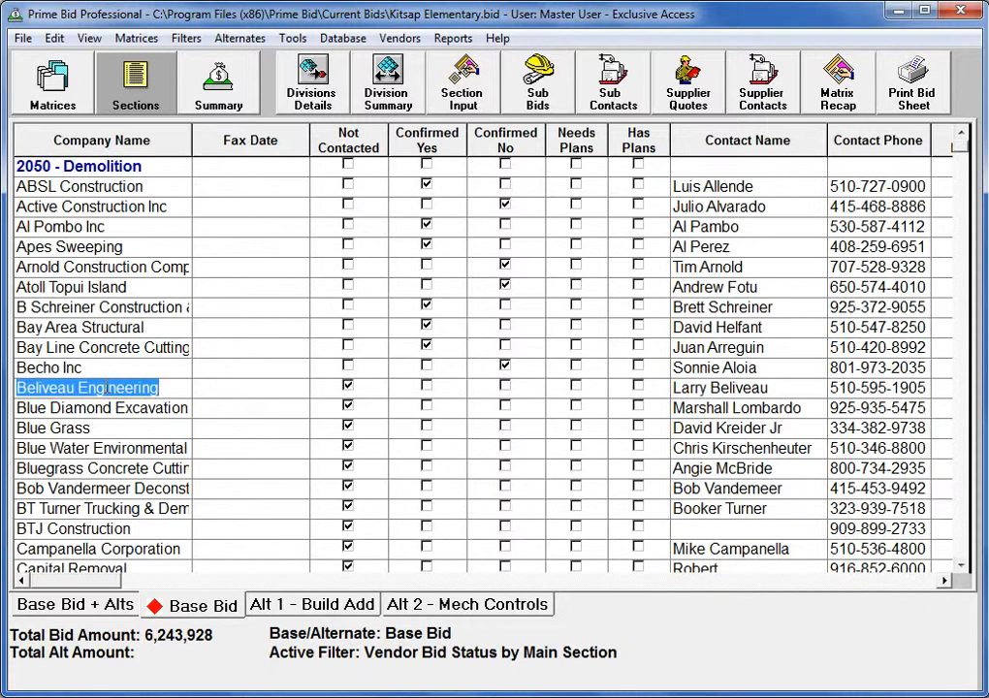
View Beliveau Engineering's contact details in Edit Single Vendor, then close it
right_click(108, 390)
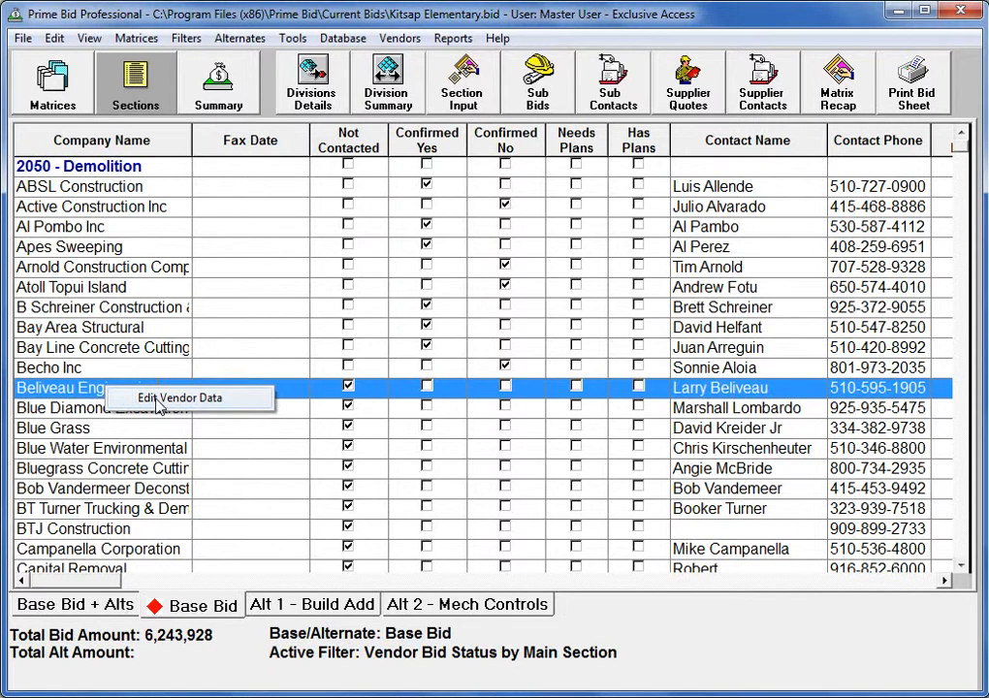
left_click(157, 399)
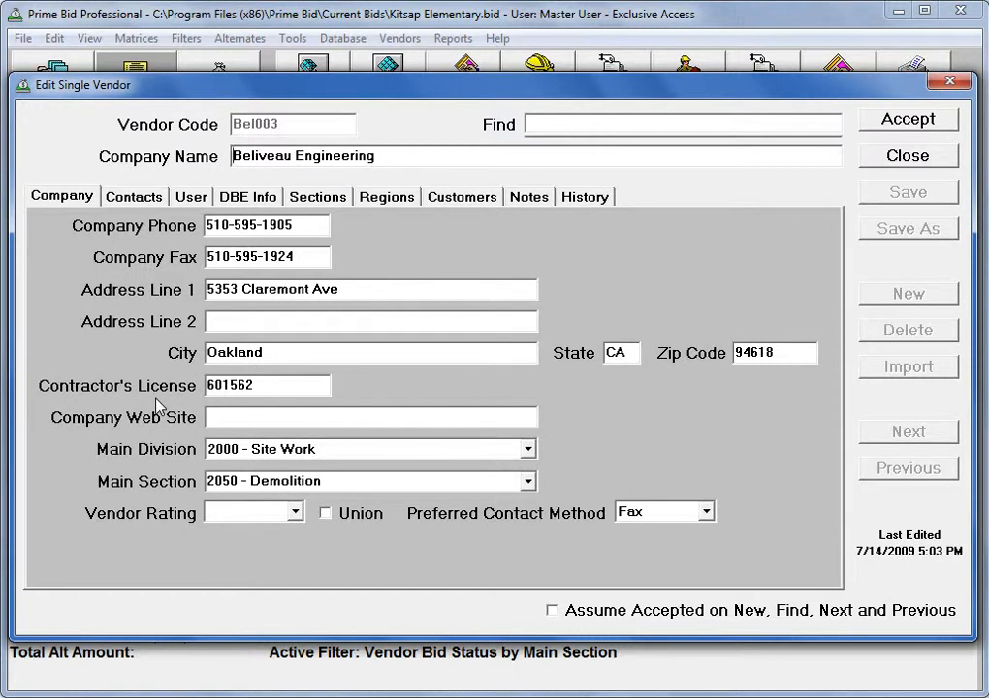
left_click(136, 198)
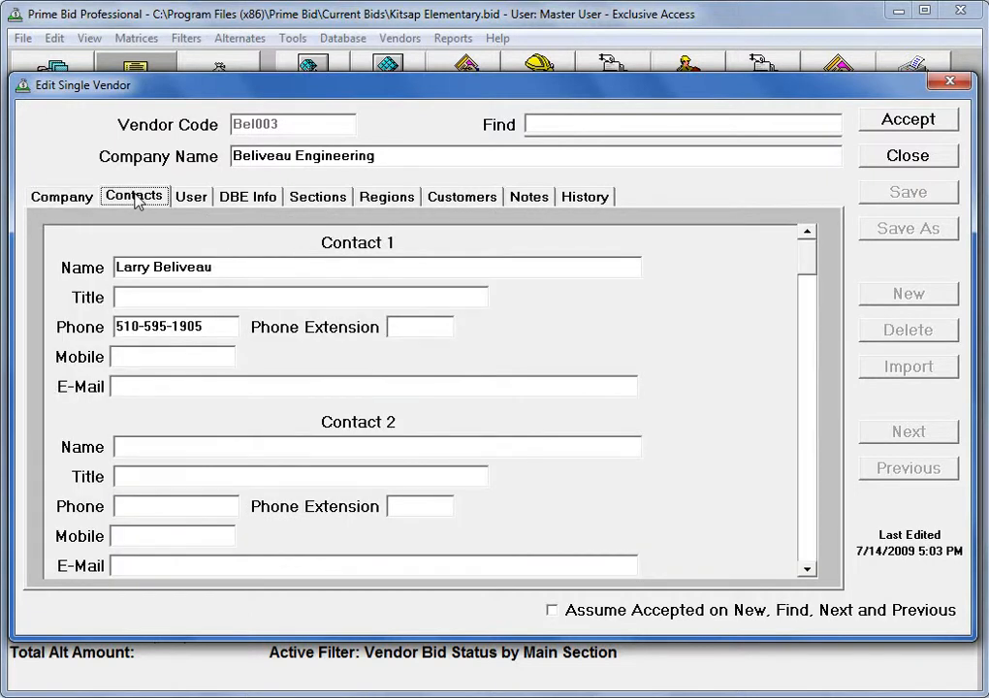
left_click(903, 157)
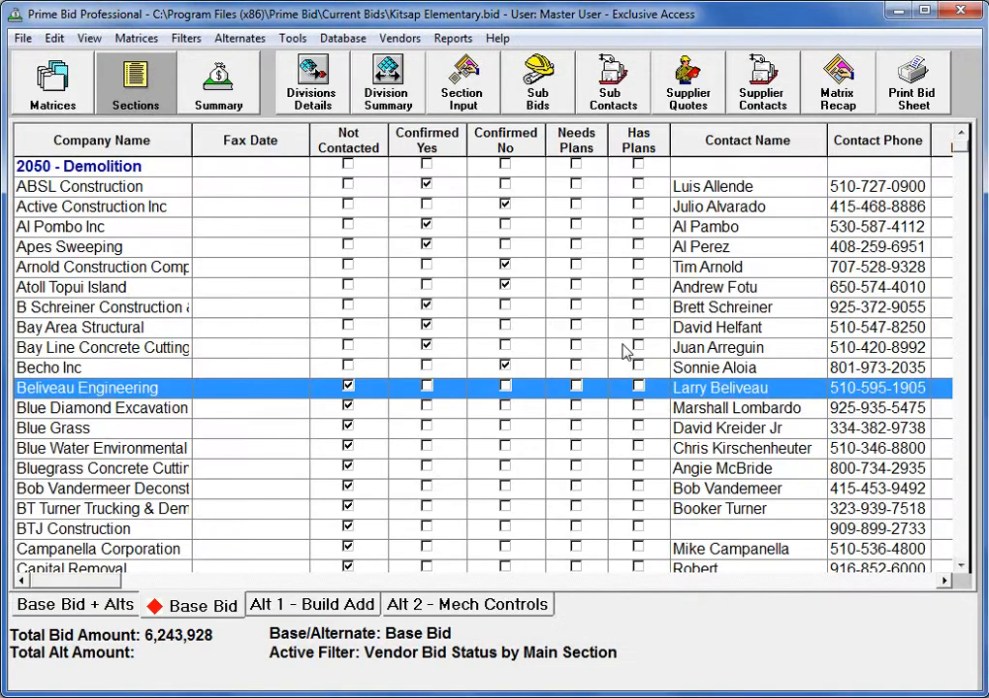
key("Menu")
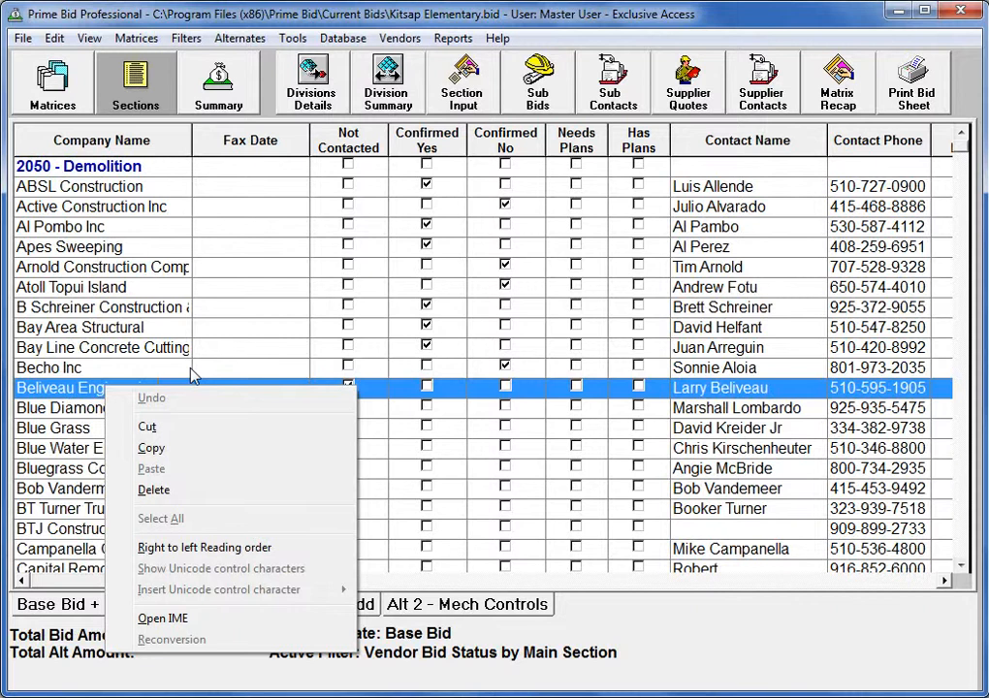
Open the Floating Project Contact Notes Window from the View menu
left_click(102, 42)
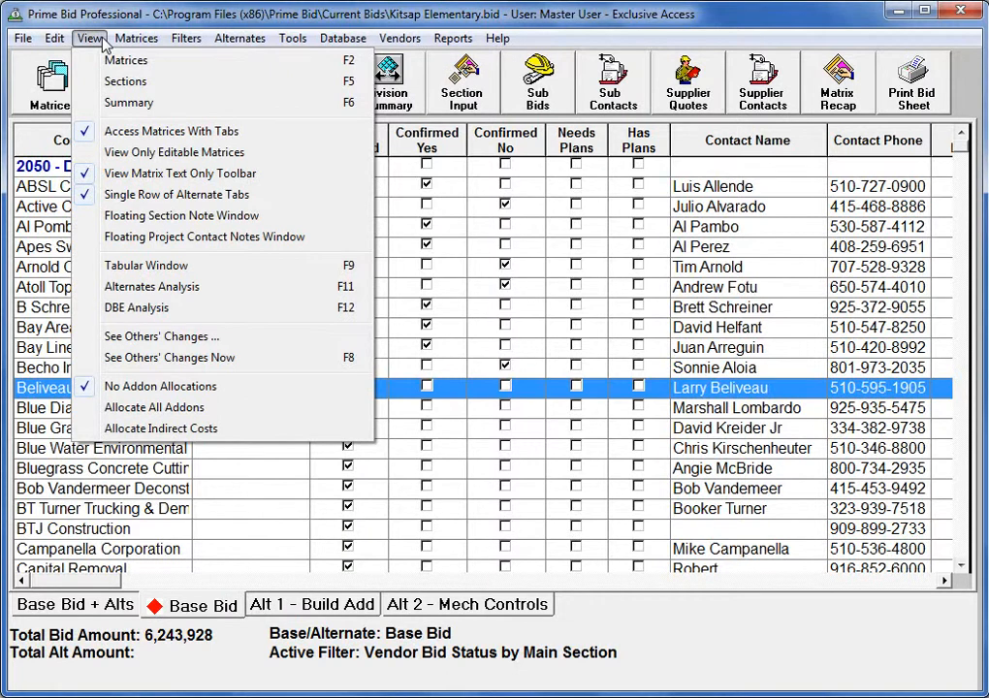
left_click(116, 237)
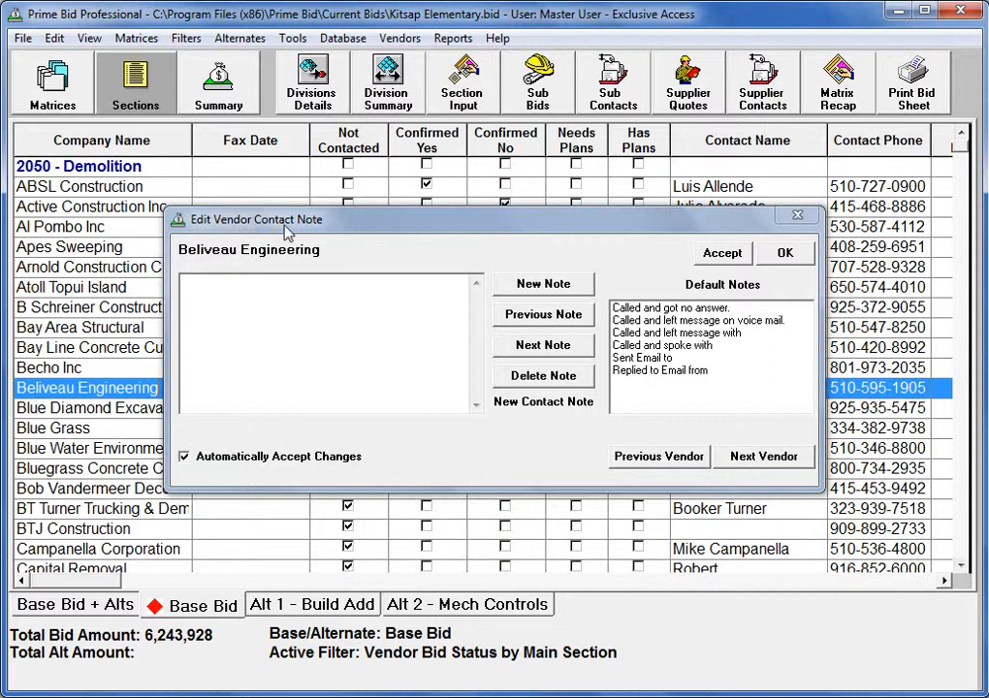
Save Beliveau Engineering's note 'Called and left message on voice mail.' with the contact's name appended
left_click(268, 320)
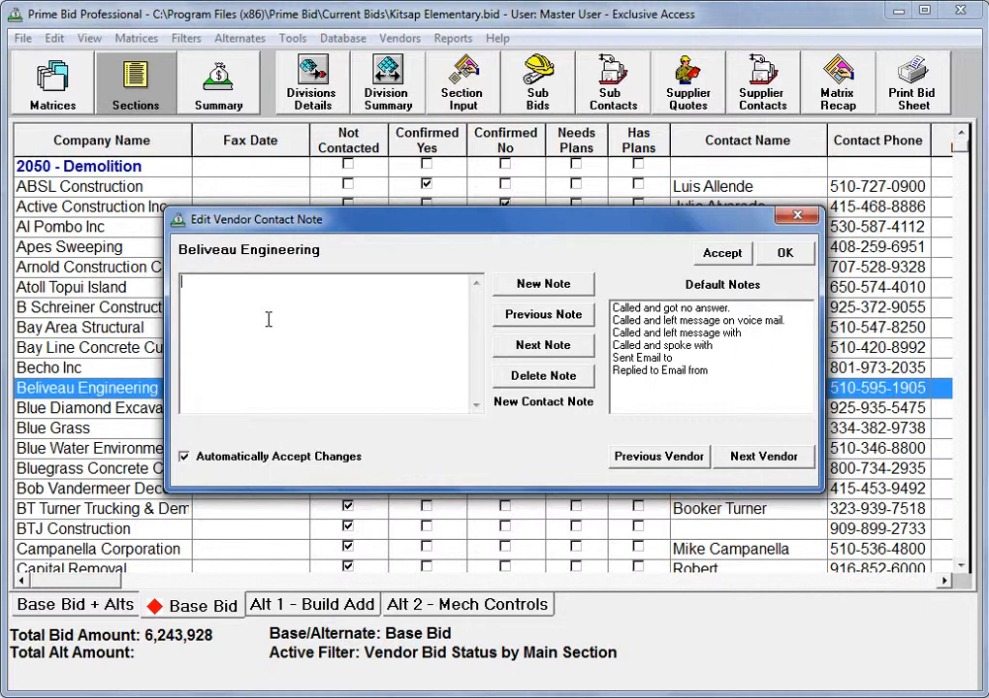
left_click(668, 321)
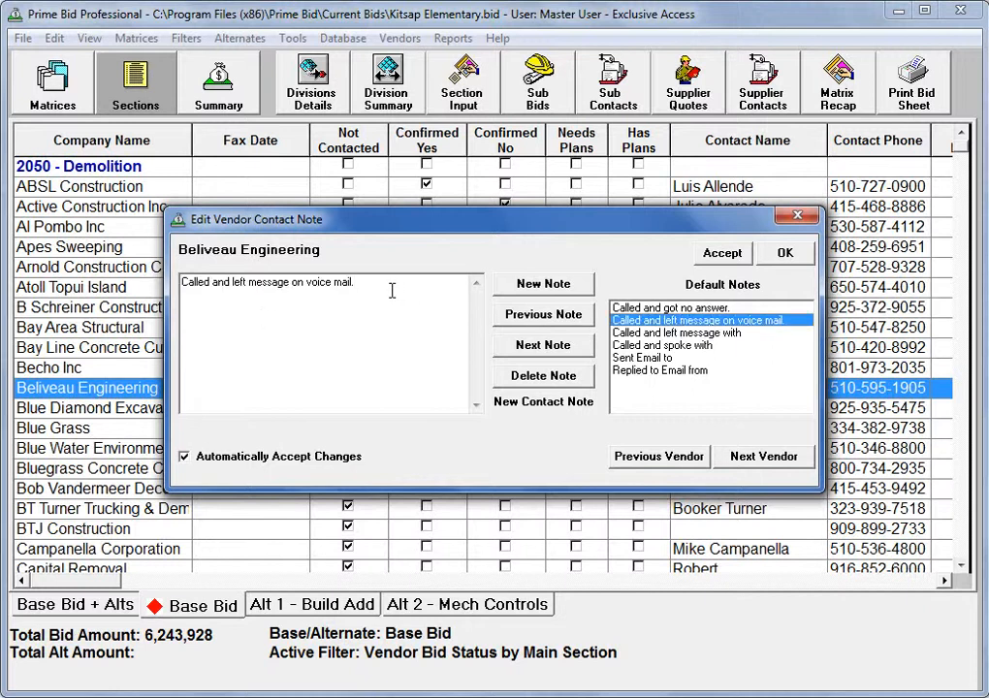
type("for Larry")
left_click(723, 254)
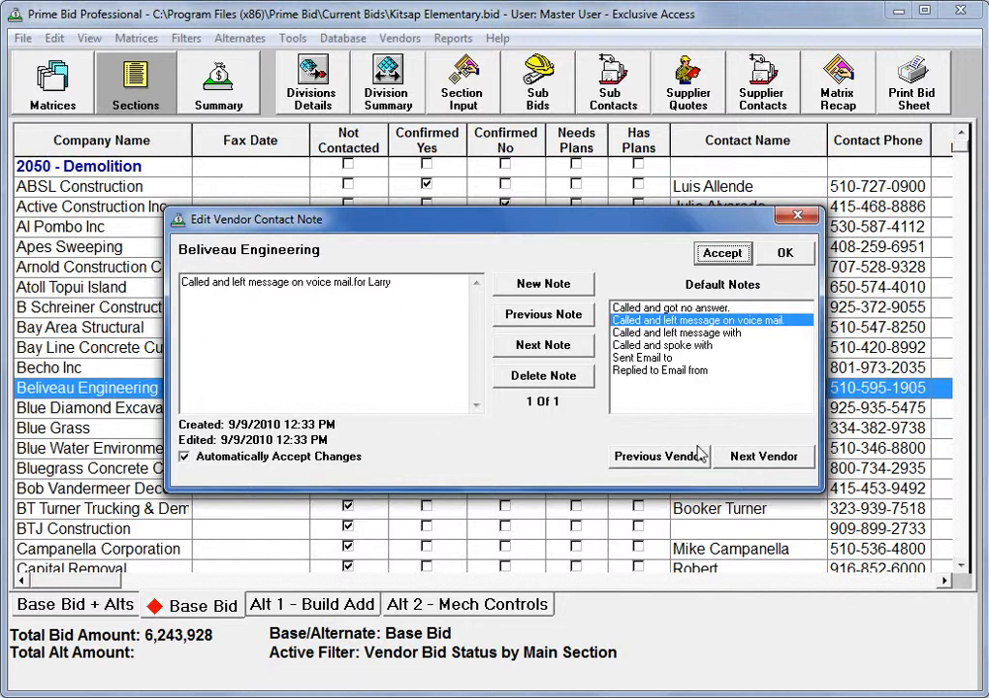
left_click(90, 289)
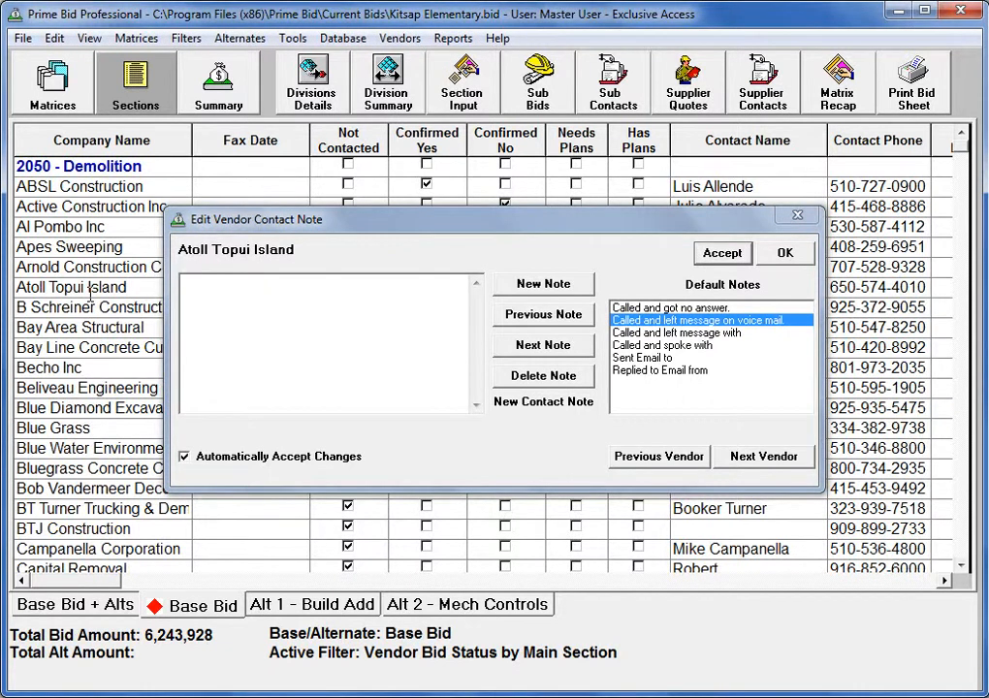
left_click(89, 300)
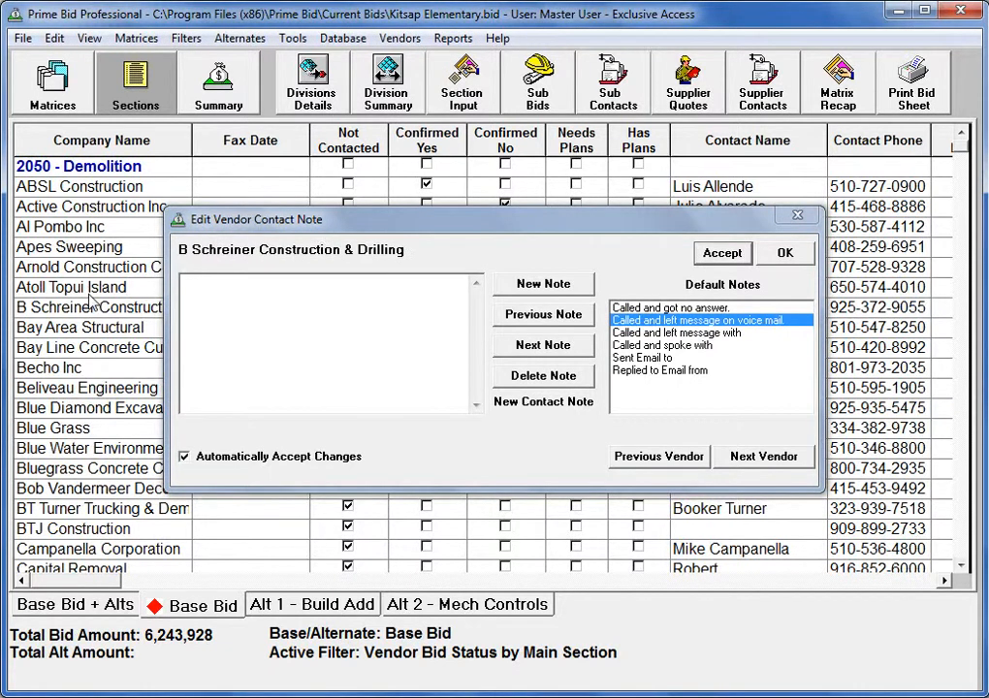
key("Down")
key("Down")
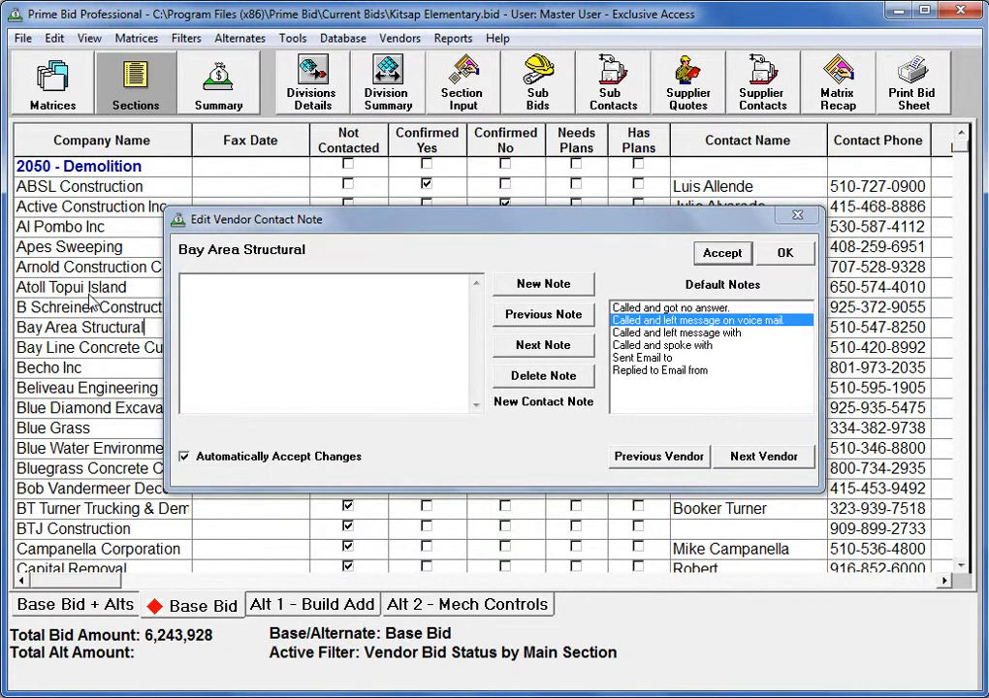
key("Down")
key("Down")
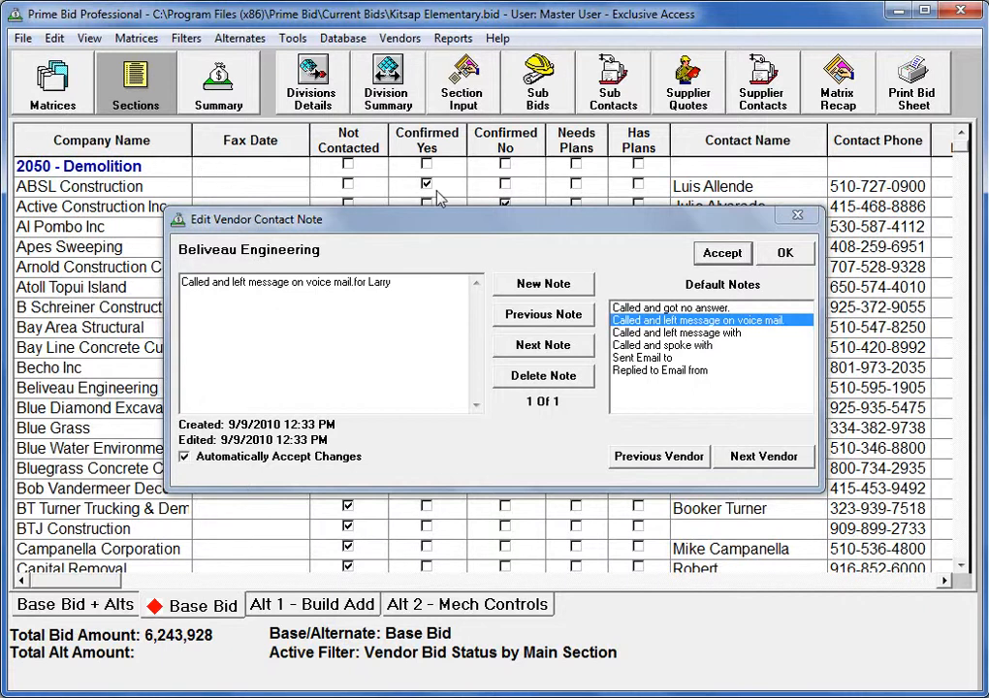
left_click(802, 216)
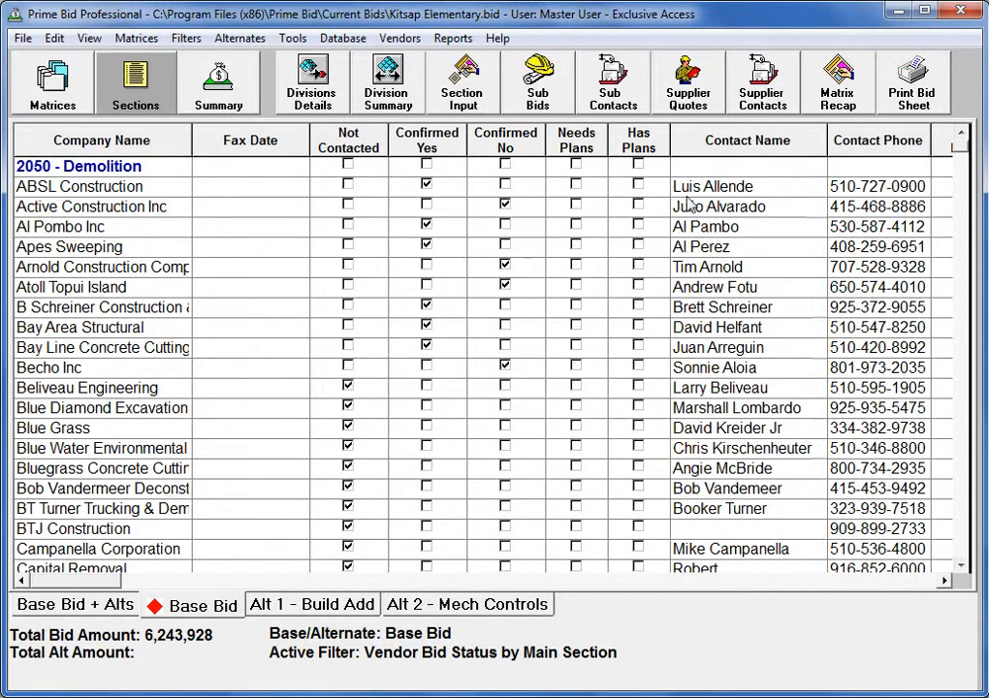
Choose File > Print Preview for the 2050 - Demolition vendor status grid
left_click(22, 39)
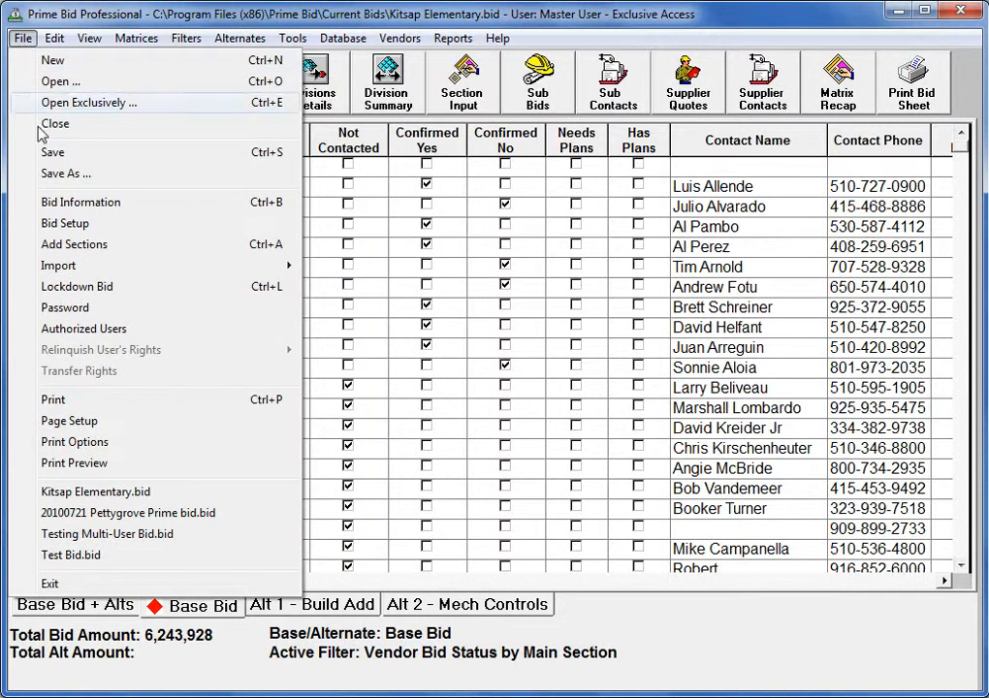
left_click(48, 463)
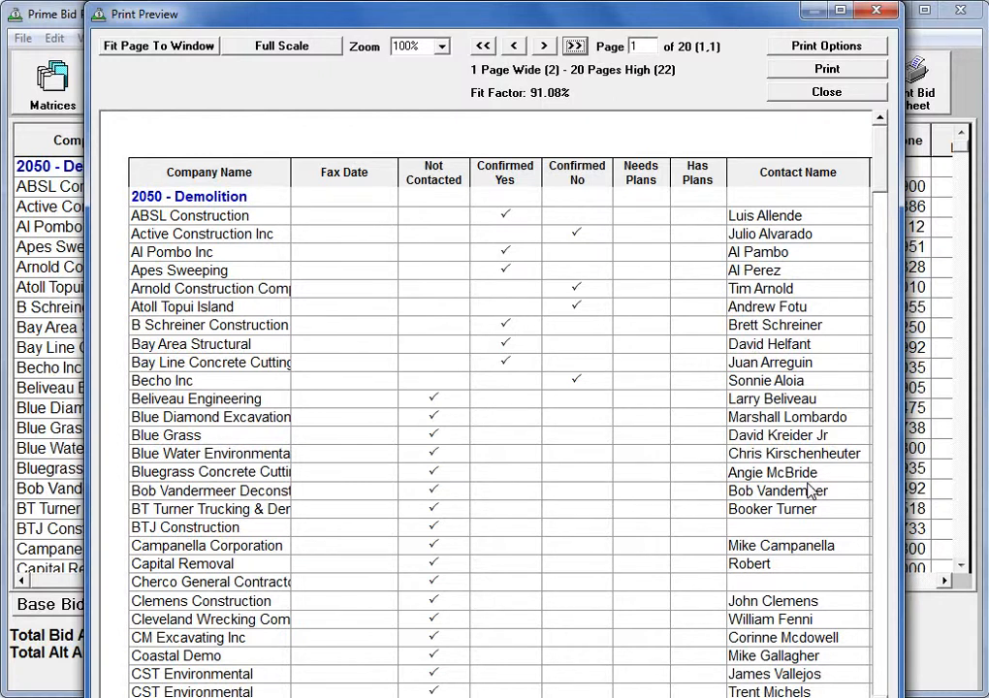
Close the print preview to return to the 2050 - Demolition vendor status grid
left_click(846, 97)
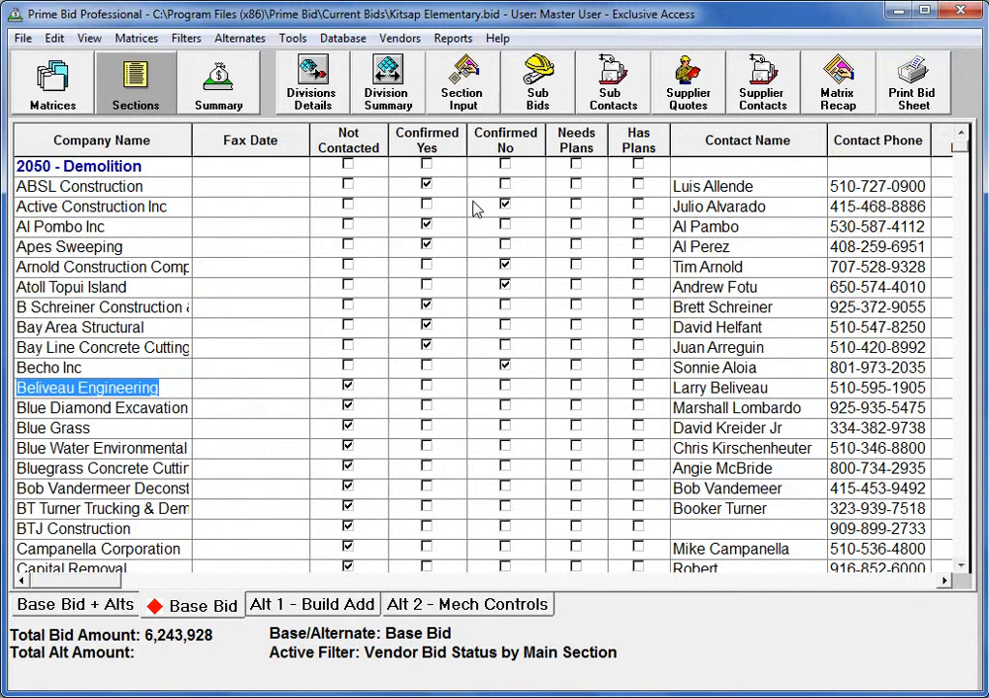
Apply the Bid Vendor Database 'CSI Contacts' filter to show vendor contact names, phones, e-mails and faxes
left_click(196, 46)
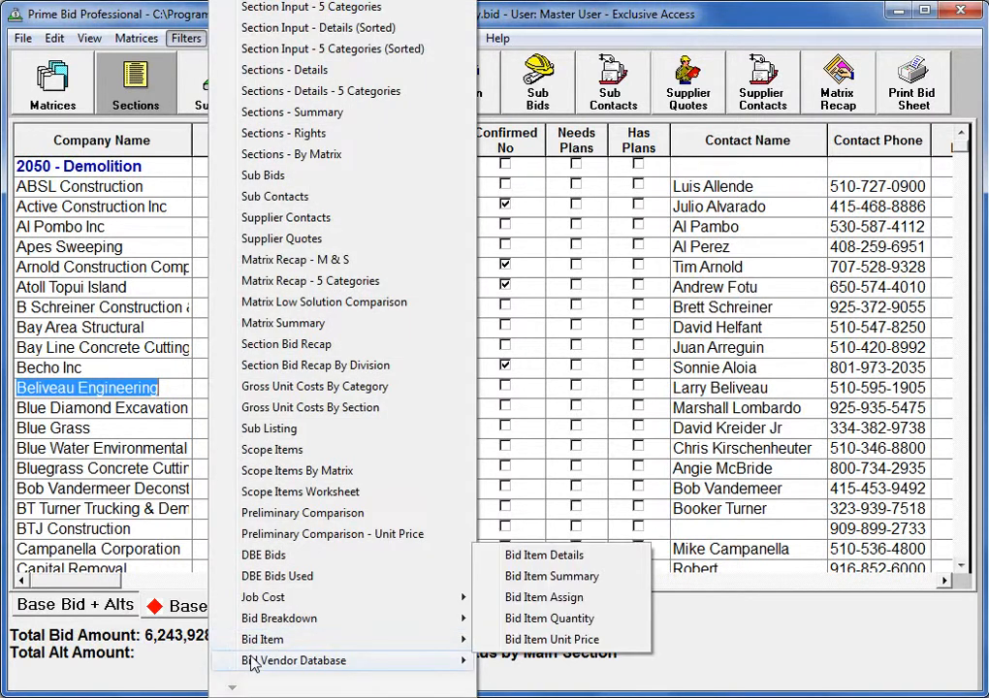
mouse_move(250, 662)
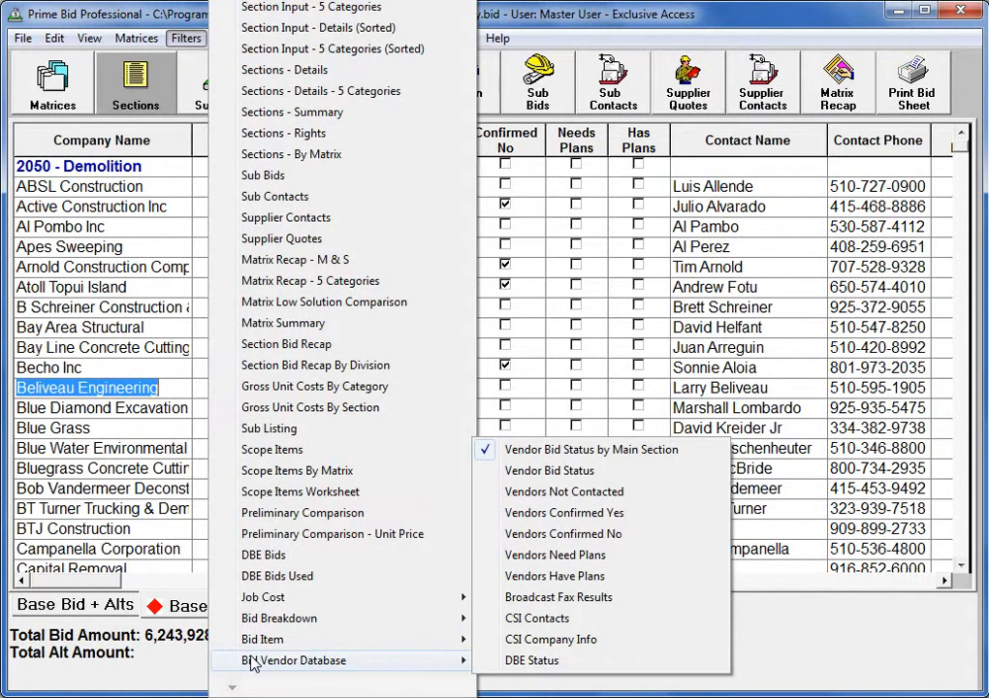
left_click(534, 621)
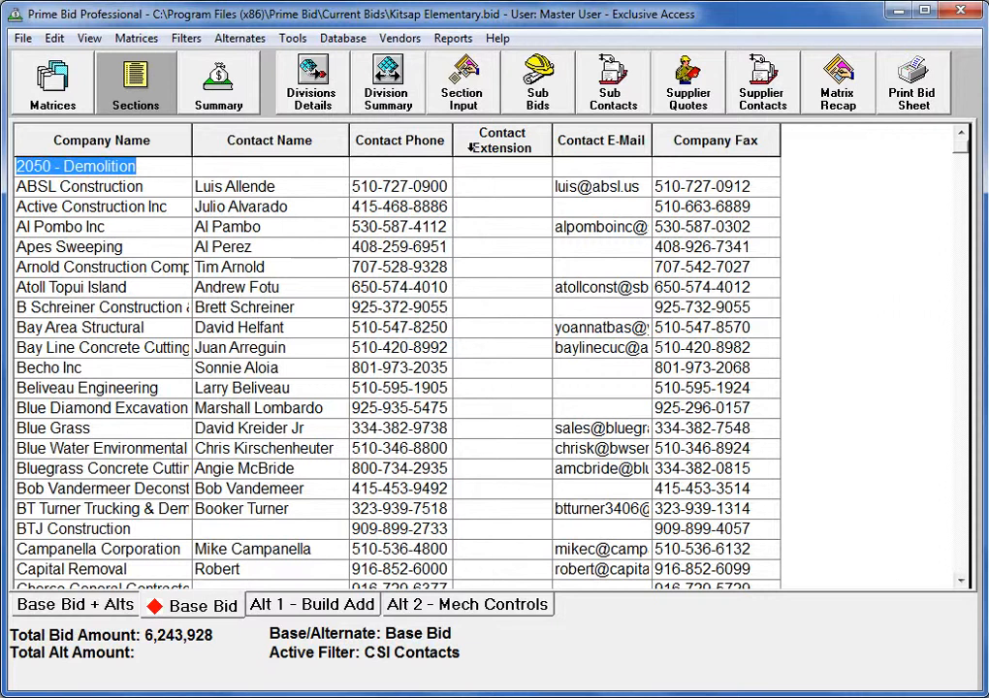
Show the Reports list, from Cover Sheet and Sections to Contact Notes by Main Section
left_click(453, 39)
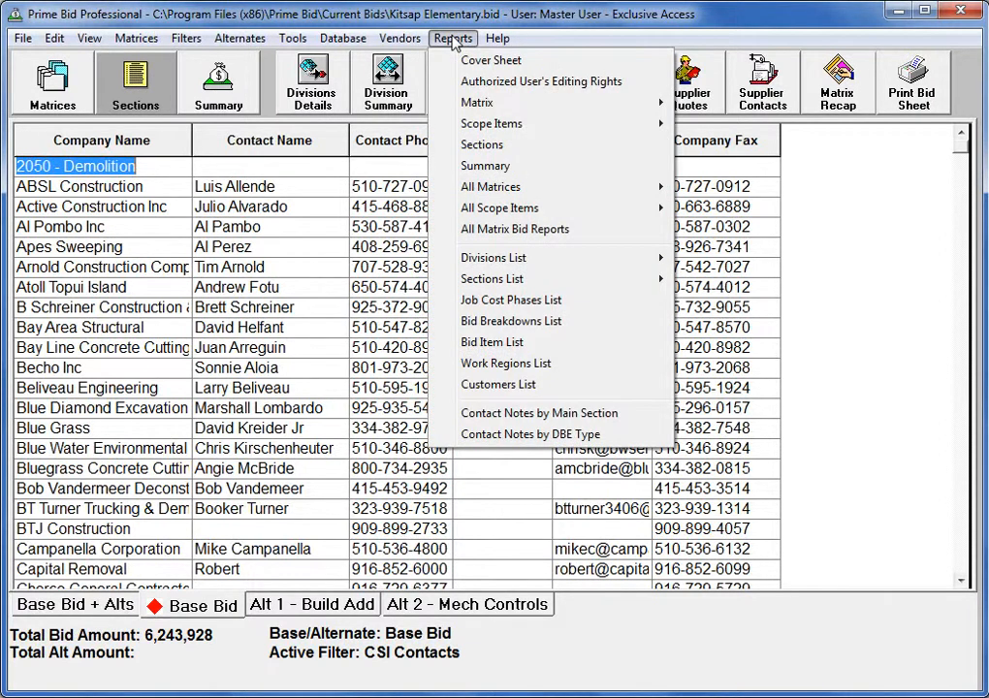